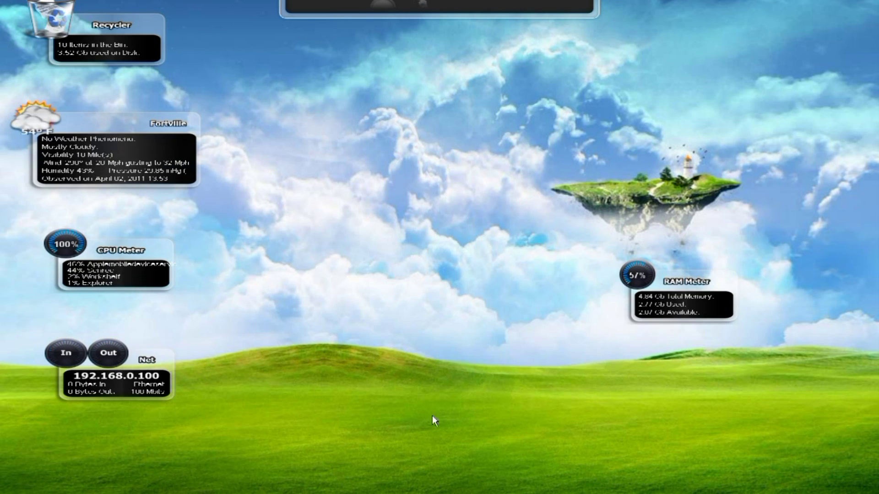
Bring the Plutinosoft iDemo page to the front and scroll through its system requirements
{"action": "left_click", "coordinate": [339, 482]}
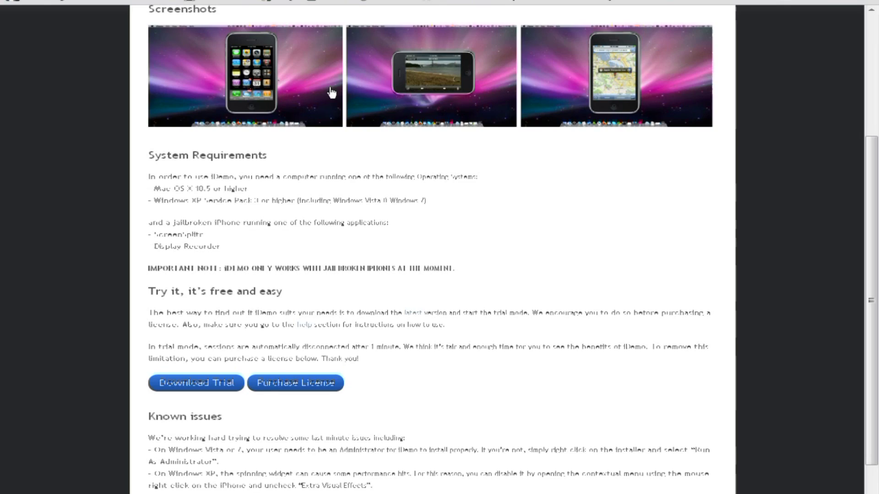
{"action": "scroll", "coordinate": [297, 275], "scroll_direction": "up", "scroll_amount": 5}
{"action": "scroll", "coordinate": [297, 274], "scroll_direction": "down", "scroll_amount": 5}
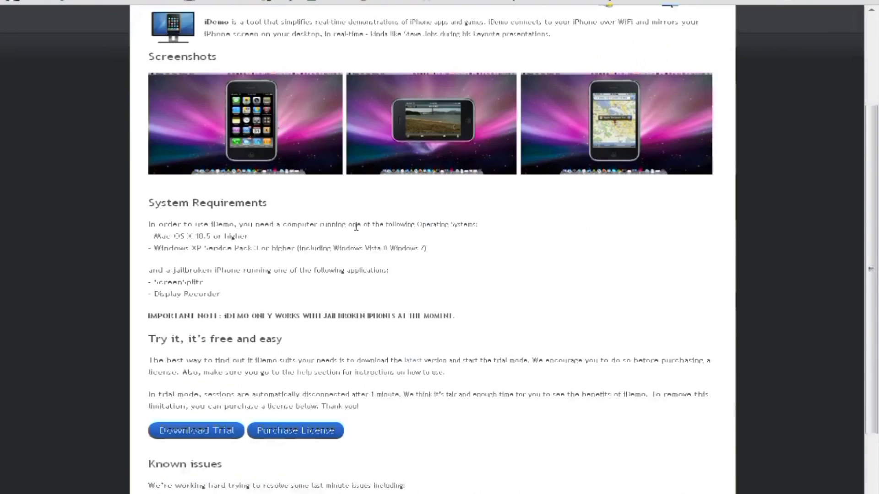
{"action": "scroll", "coordinate": [384, 217], "scroll_direction": "down", "scroll_amount": 1}
{"action": "scroll", "coordinate": [384, 217], "scroll_direction": "up", "scroll_amount": 6}
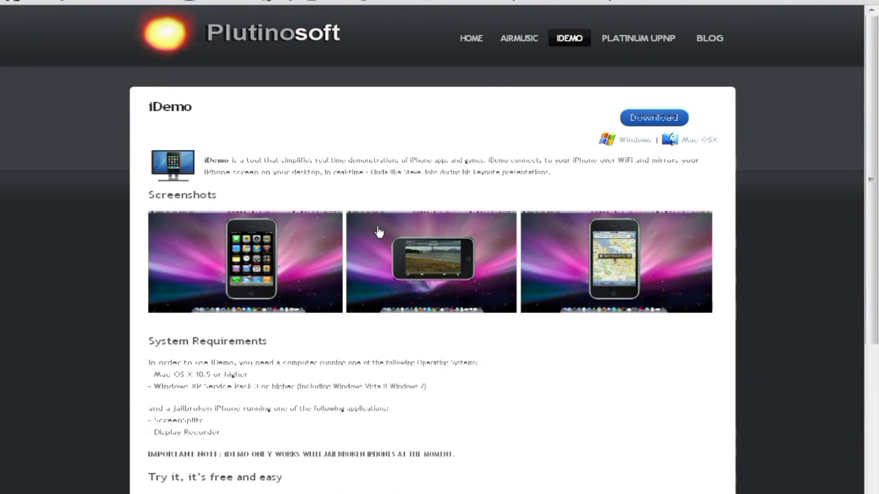
{"action": "scroll", "coordinate": [385, 234], "scroll_direction": "down", "scroll_amount": 1}
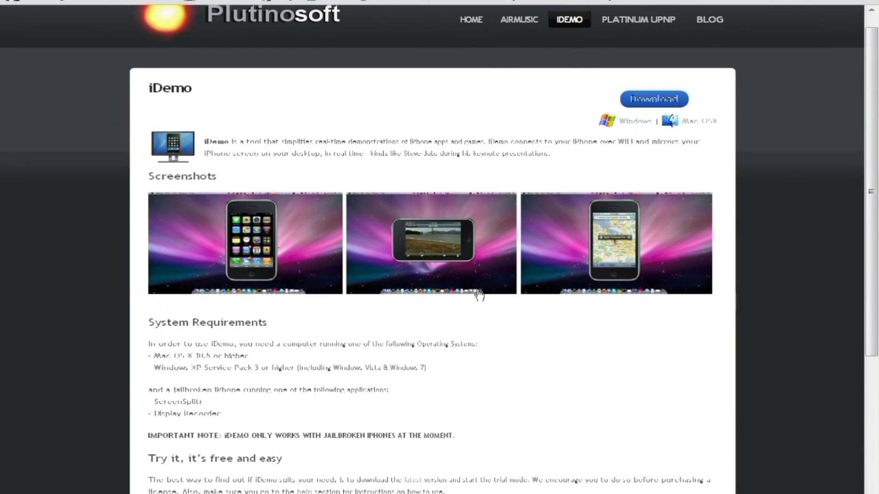
{"action": "scroll", "coordinate": [476, 293], "scroll_direction": "down", "scroll_amount": 1}
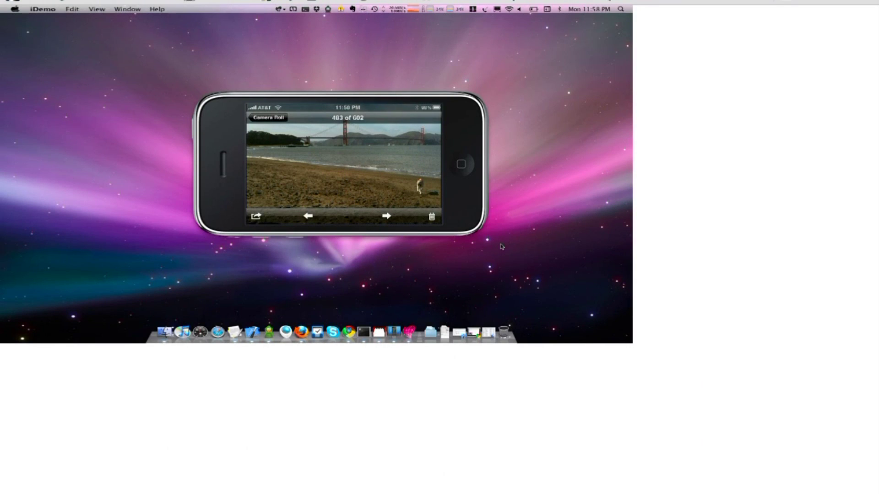
Return to the iDemo product page and scroll to the Download Trial and Purchase License options
{"action": "key", "text": "super"}
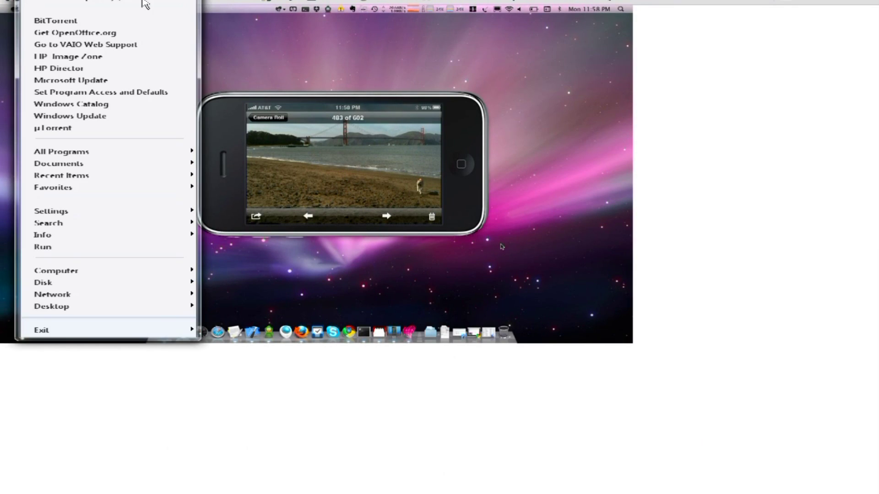
{"action": "key", "text": "Escape"}
{"action": "key", "text": "BackSpace"}
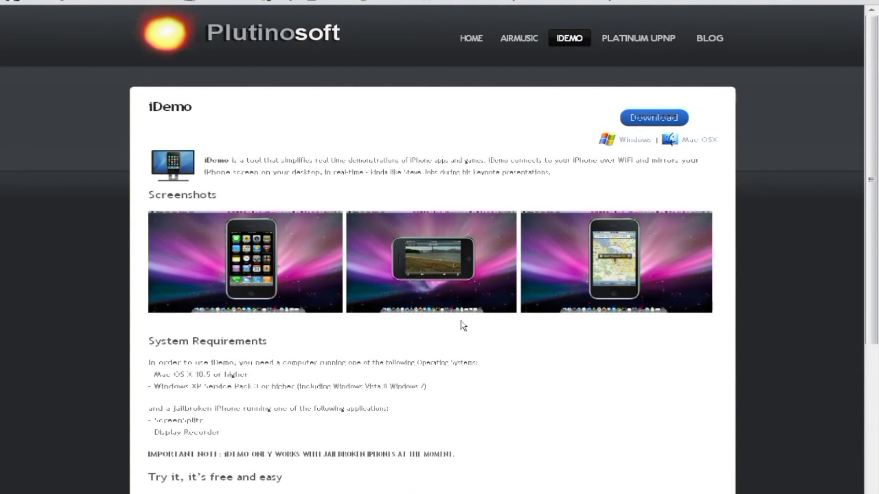
{"action": "scroll", "coordinate": [415, 298], "scroll_direction": "down", "scroll_amount": 4}
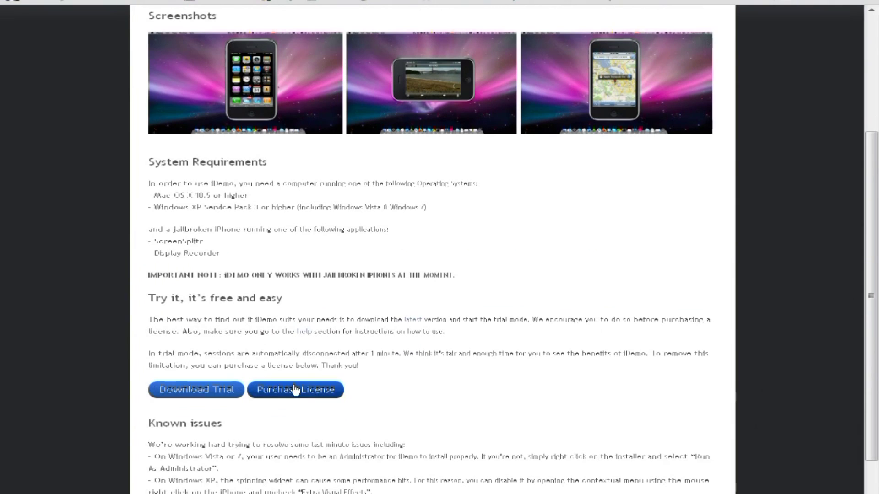
View the $14.99 iDemo license order page, then go back and scroll the product page
{"action": "left_click", "coordinate": [302, 392]}
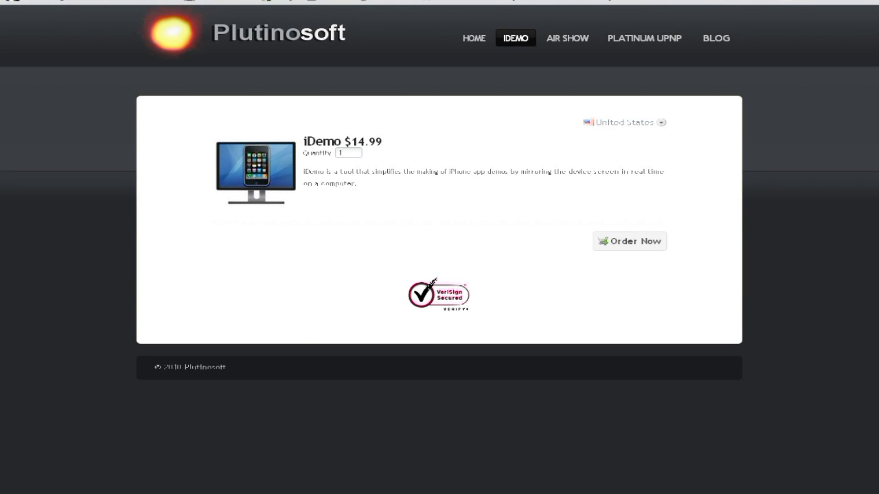
{"action": "key", "text": "alt+Left"}
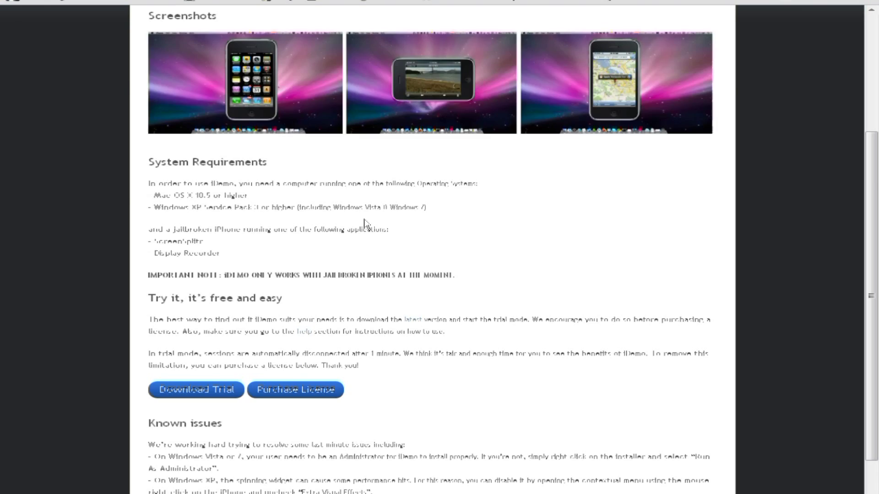
{"action": "scroll", "coordinate": [364, 223], "scroll_direction": "up", "scroll_amount": 4}
{"action": "scroll", "coordinate": [364, 223], "scroll_direction": "down", "scroll_amount": 2}
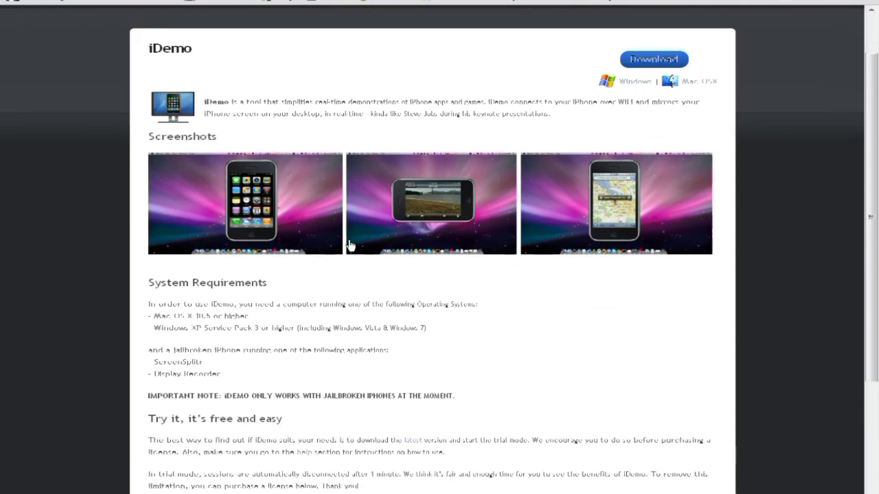
{"action": "scroll", "coordinate": [360, 248], "scroll_direction": "down", "scroll_amount": 1}
{"action": "scroll", "coordinate": [365, 251], "scroll_direction": "down", "scroll_amount": 2}
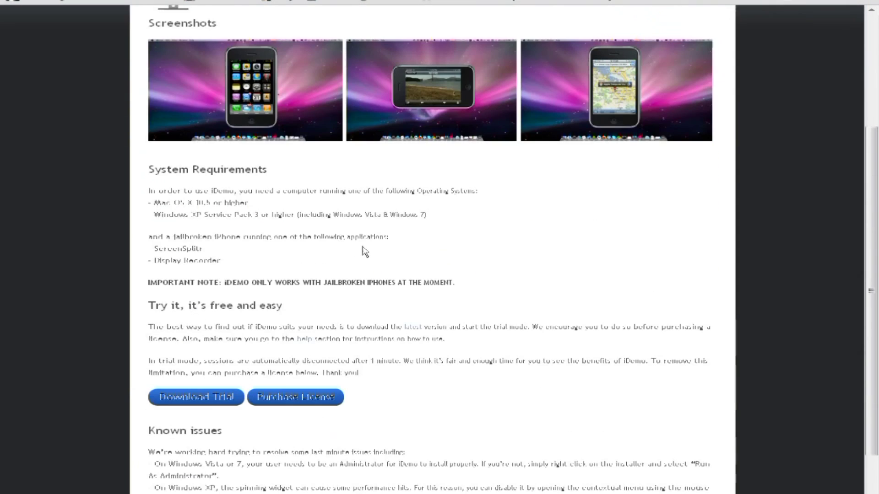
{"action": "scroll", "coordinate": [359, 294], "scroll_direction": "down", "scroll_amount": 2}
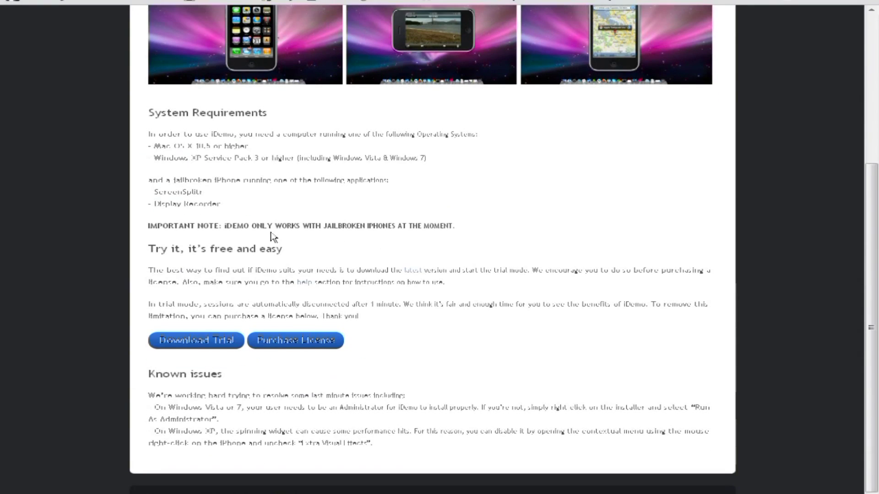
{"action": "scroll", "coordinate": [289, 241], "scroll_direction": "up", "scroll_amount": 7}
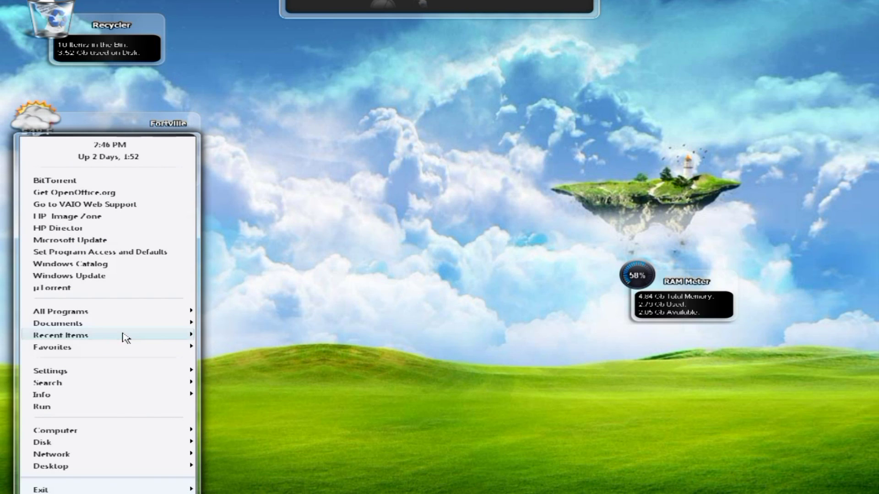
Launch iDemo from Start > All Programs > iDemo
{"action": "left_click", "coordinate": [127, 308]}
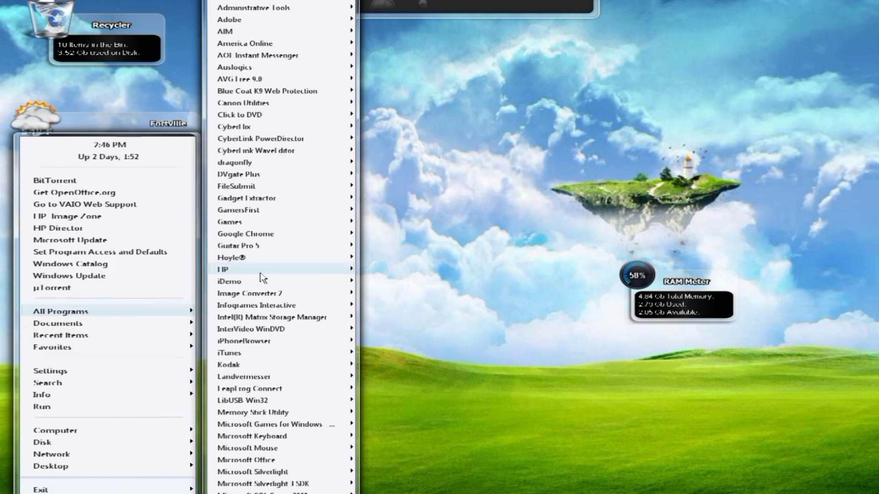
{"action": "left_click", "coordinate": [254, 283]}
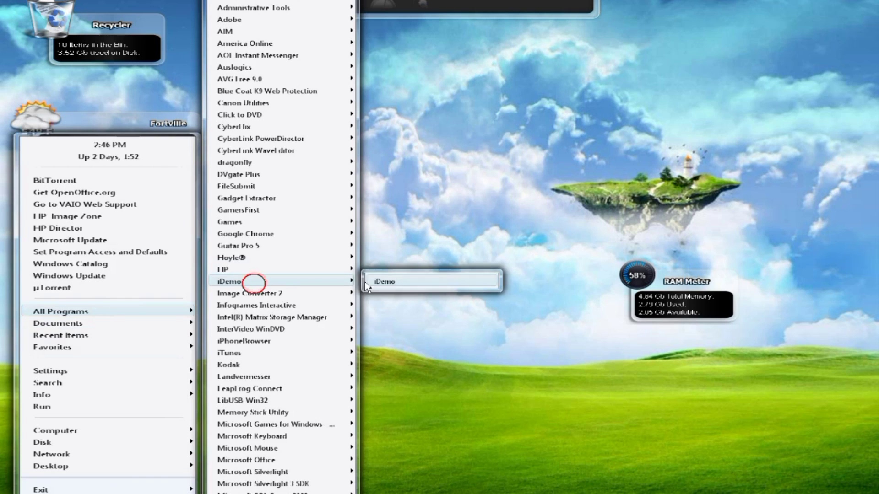
{"action": "left_click", "coordinate": [430, 283]}
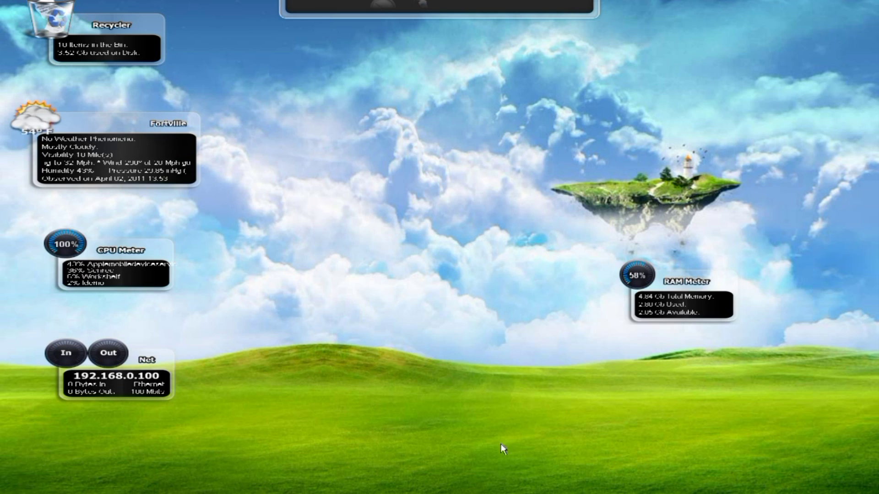
{"action": "mouse_move", "coordinate": [441, 493]}
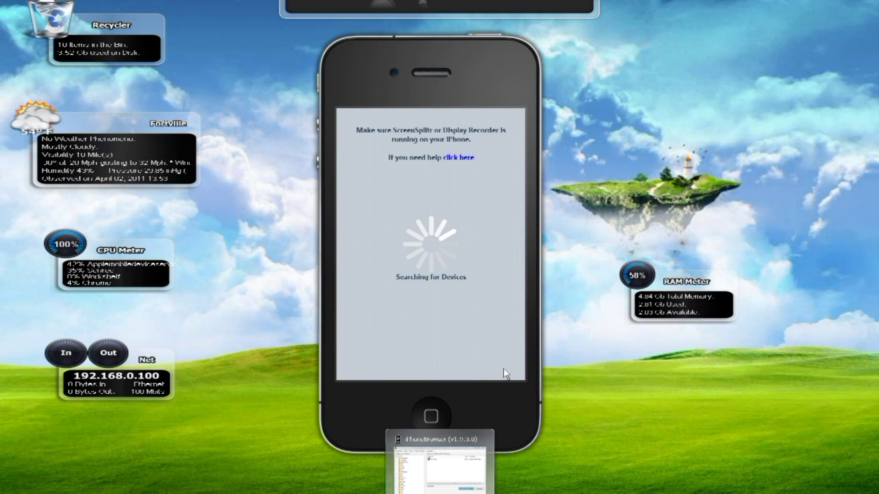
{"action": "left_click", "coordinate": [507, 403]}
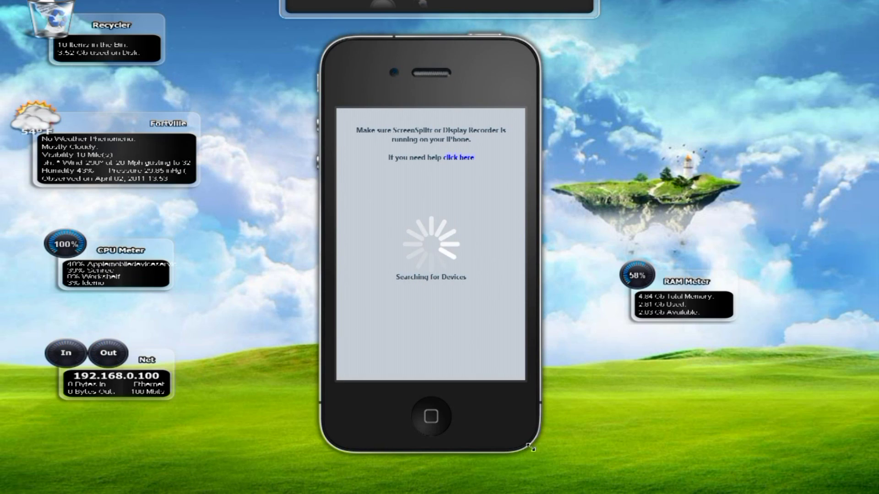
{"action": "right_click", "coordinate": [474, 416]}
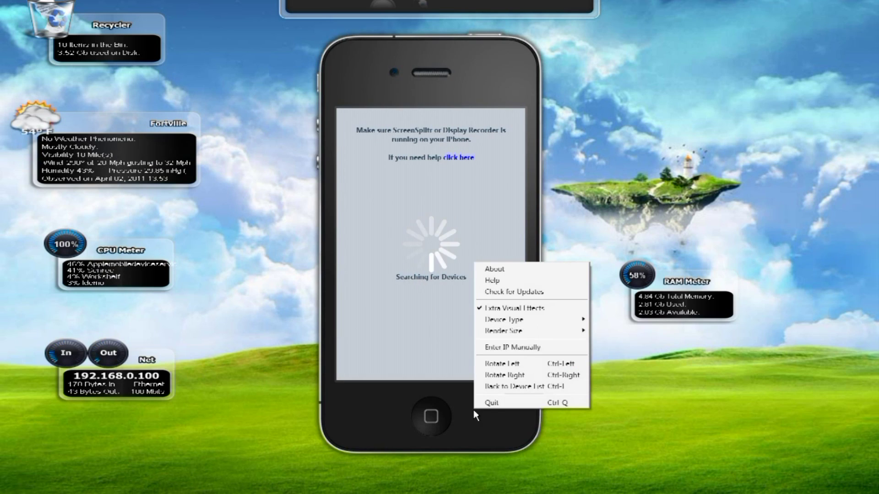
{"action": "left_click", "coordinate": [475, 418]}
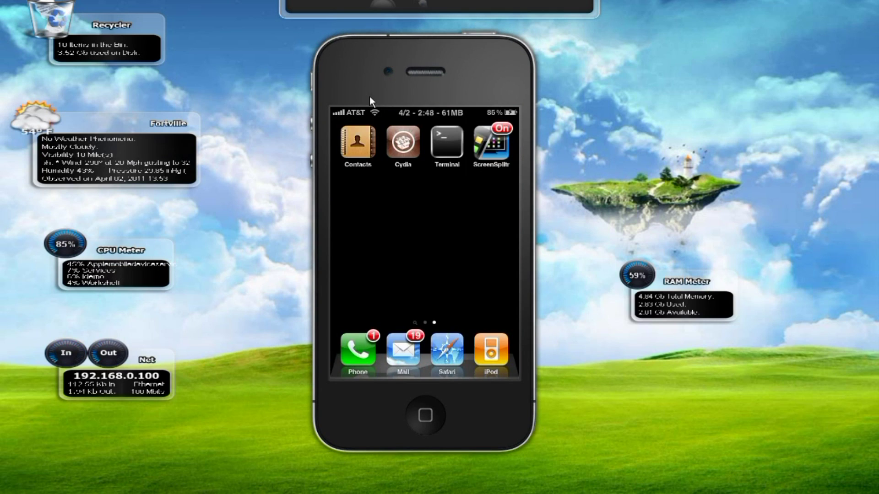
Look up ScreenSplitr in Cydia's search on the mirrored iPhone, then press its home button
{"action": "left_click", "coordinate": [407, 142]}
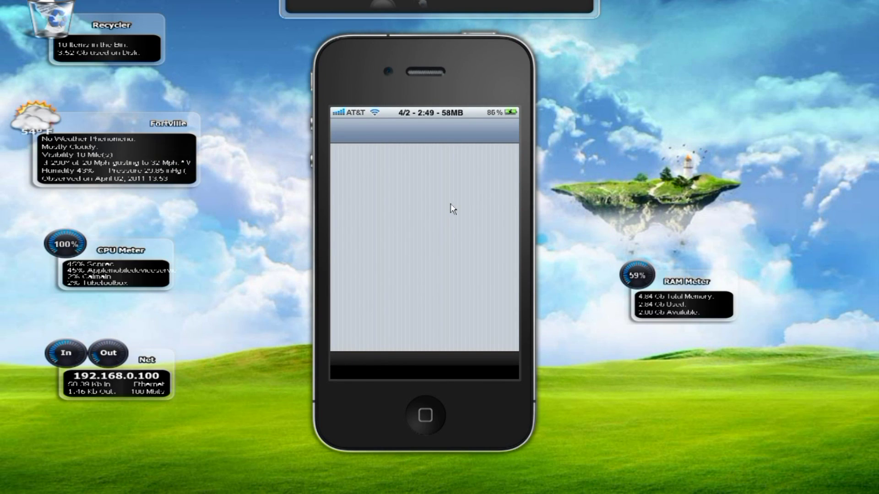
{"action": "mouse_move", "coordinate": [673, 492]}
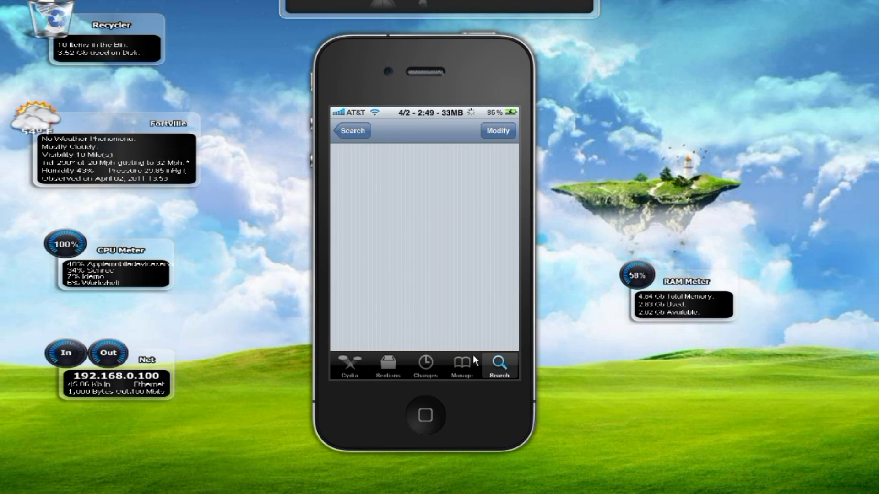
{"action": "left_click", "coordinate": [513, 366]}
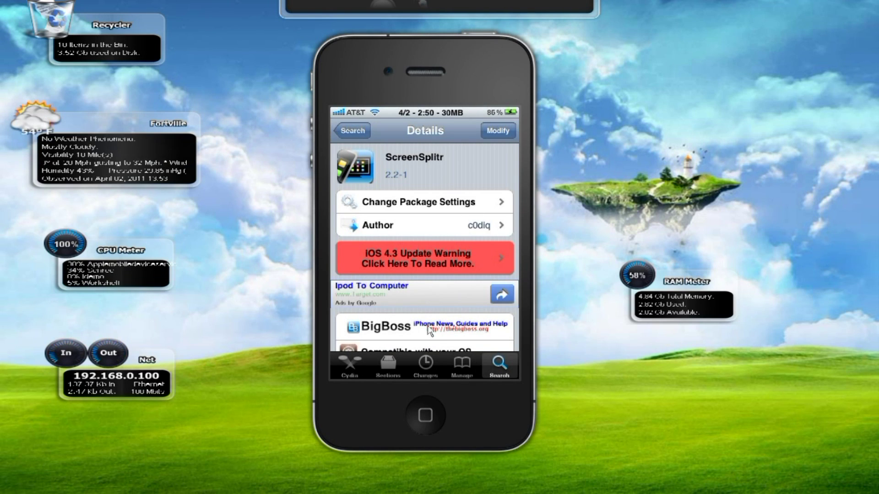
{"action": "left_click", "coordinate": [426, 415]}
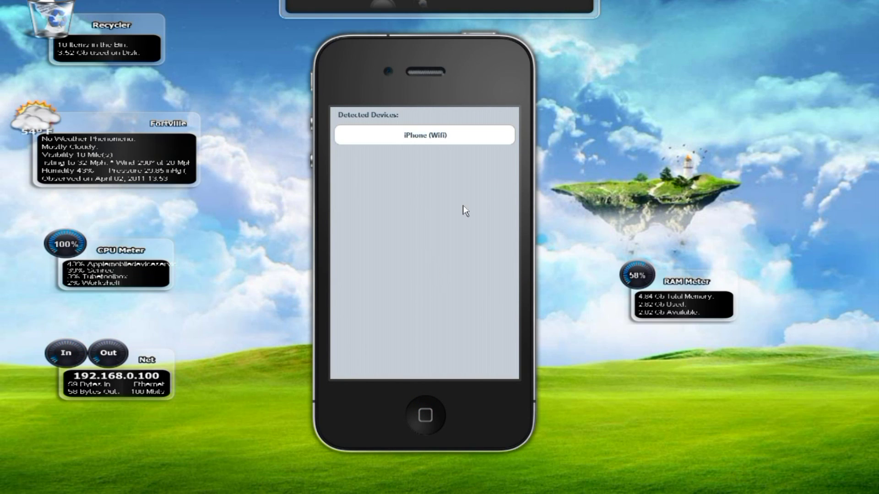
Connect to iPhone (Wifi), then choose Back to Device List from the mirror's right-click menu
{"action": "left_click", "coordinate": [433, 134]}
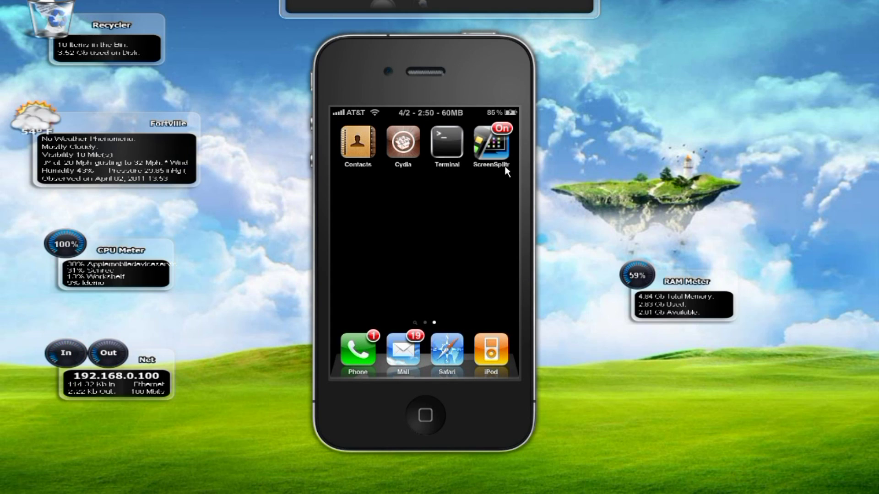
{"action": "right_click", "coordinate": [474, 200]}
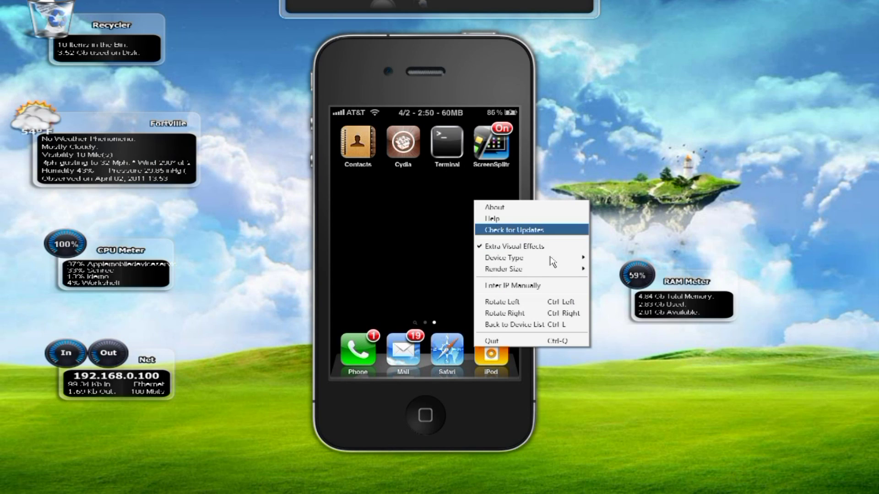
{"action": "left_click", "coordinate": [520, 320]}
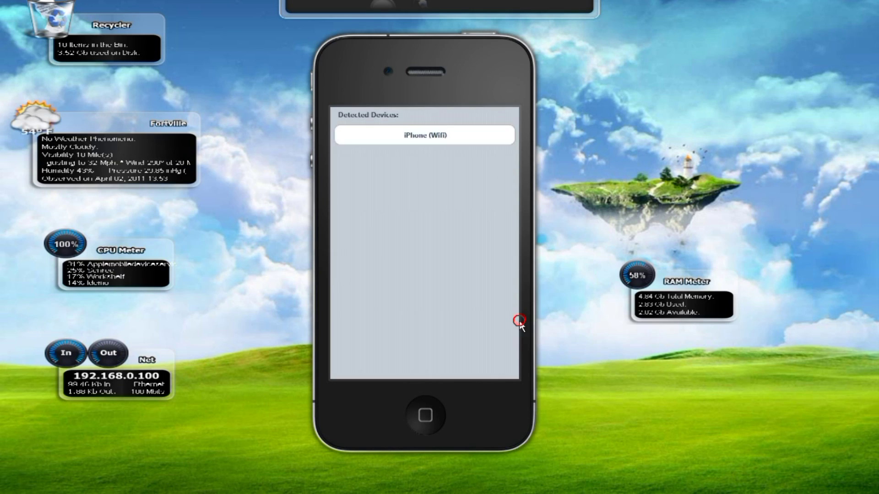
Reconnect to the iPhone (Wifi) device, retrying until it responds
{"action": "left_click", "coordinate": [406, 137]}
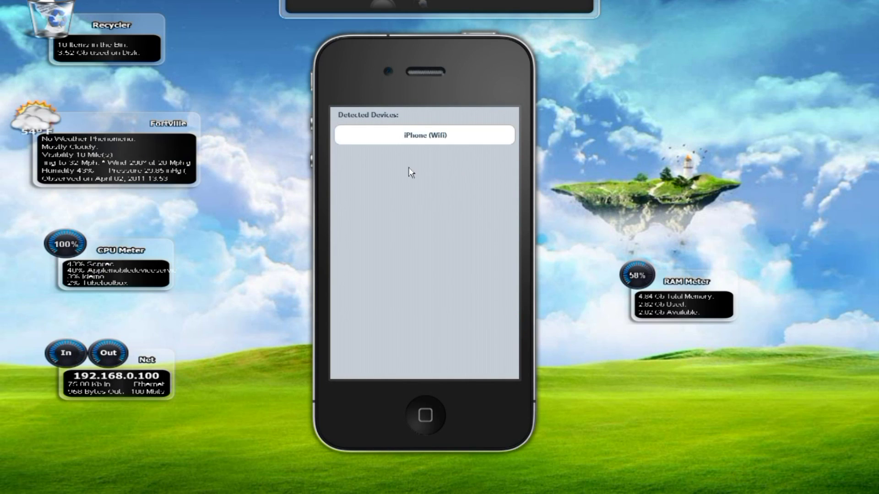
{"action": "left_click", "coordinate": [431, 134]}
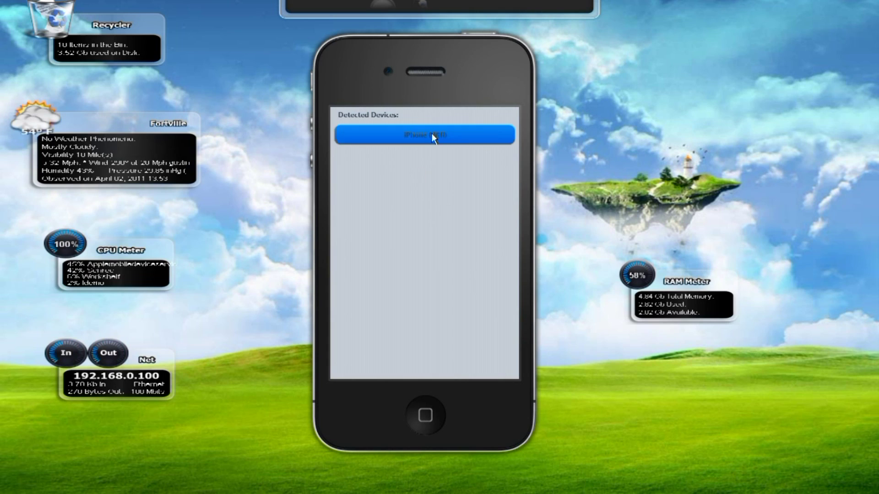
{"action": "left_click", "coordinate": [421, 138]}
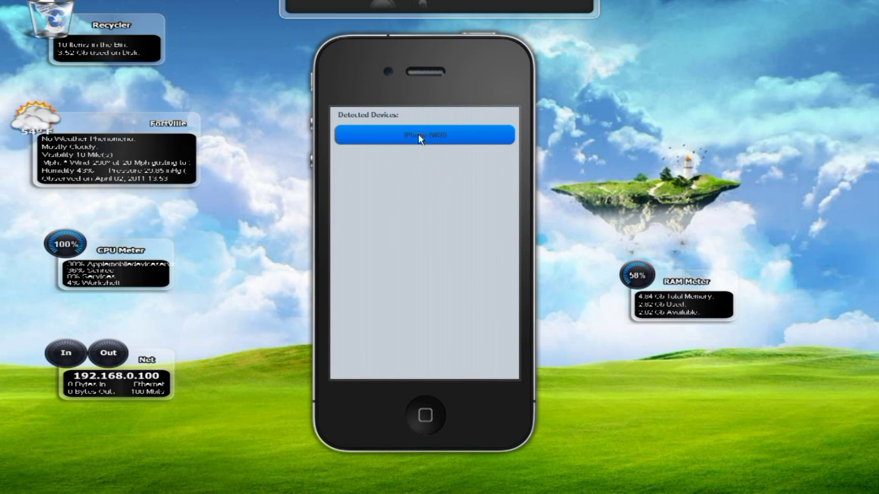
{"action": "left_click", "coordinate": [436, 139]}
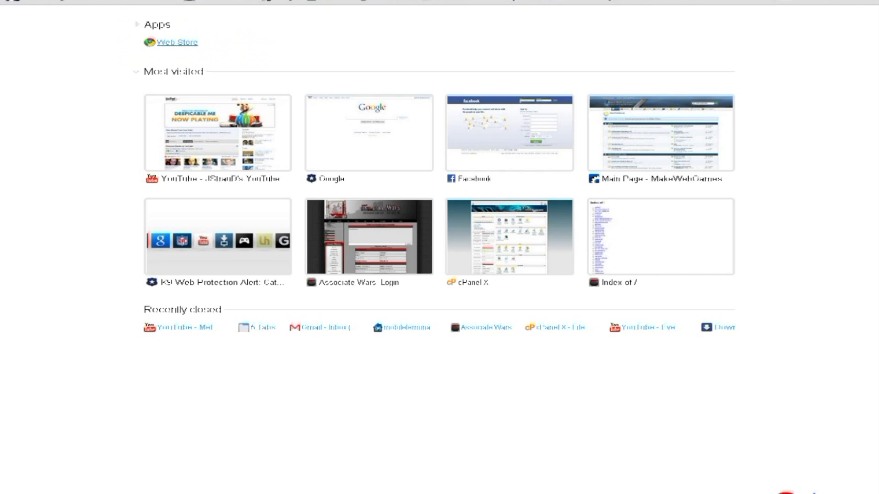
Search the web for 'zd soft' from Chrome's address bar
{"action": "type", "text": "zd soft"}
{"action": "key", "text": "Return"}
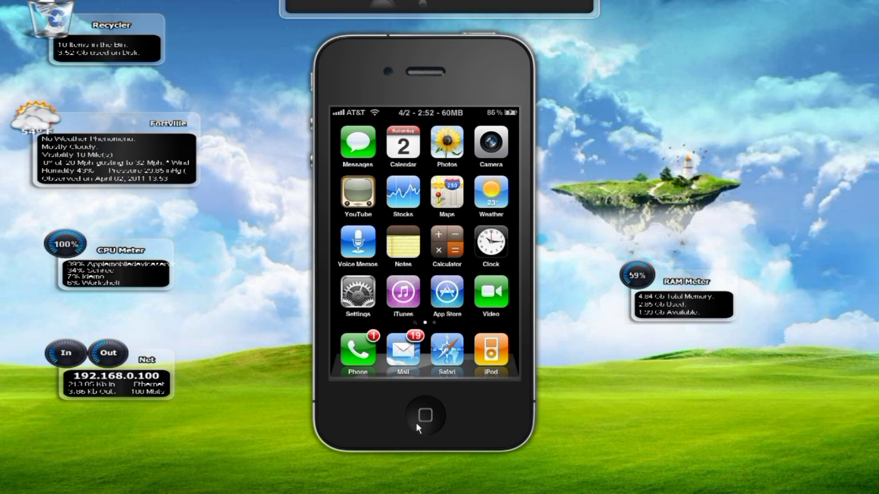
Bring the browser back and scroll through the PowerDirector 9 product features page
{"action": "mouse_move", "coordinate": [329, 492]}
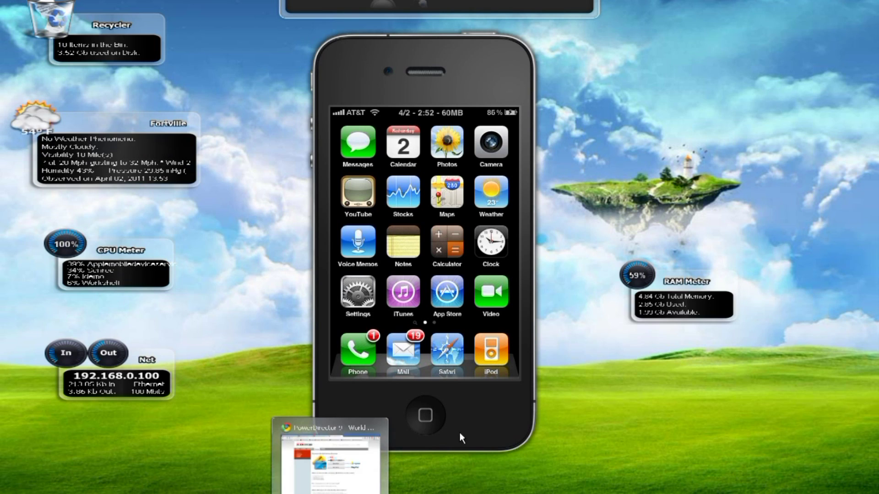
{"action": "left_click", "coordinate": [345, 478]}
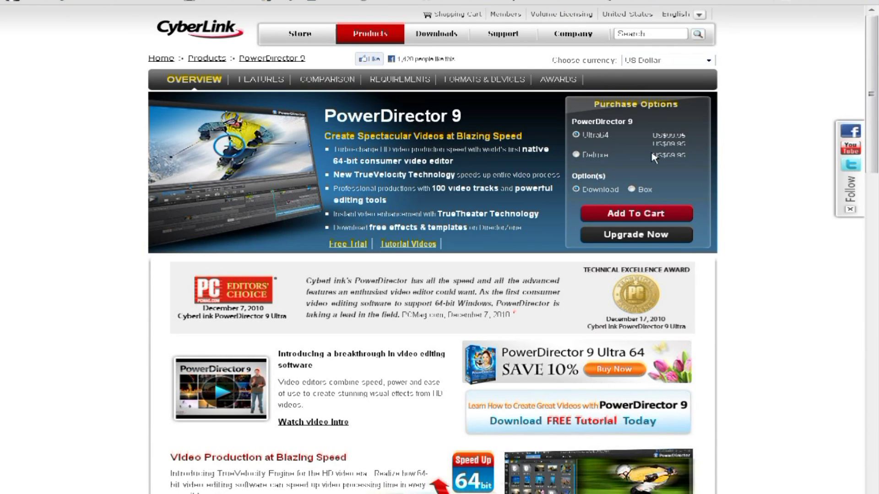
{"action": "scroll", "coordinate": [393, 355], "scroll_direction": "down", "scroll_amount": 12}
{"action": "scroll", "coordinate": [412, 339], "scroll_direction": "down", "scroll_amount": 9}
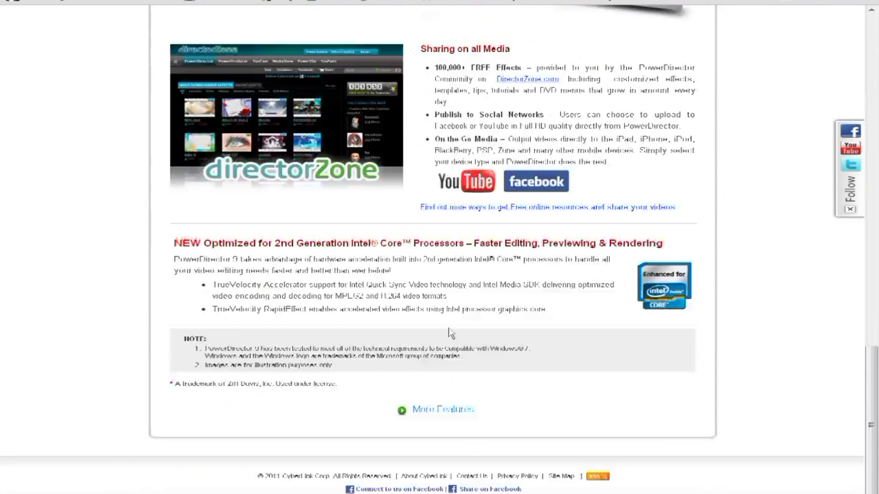
{"action": "scroll", "coordinate": [428, 282], "scroll_direction": "up", "scroll_amount": 10}
{"action": "scroll", "coordinate": [431, 289], "scroll_direction": "down", "scroll_amount": 9}
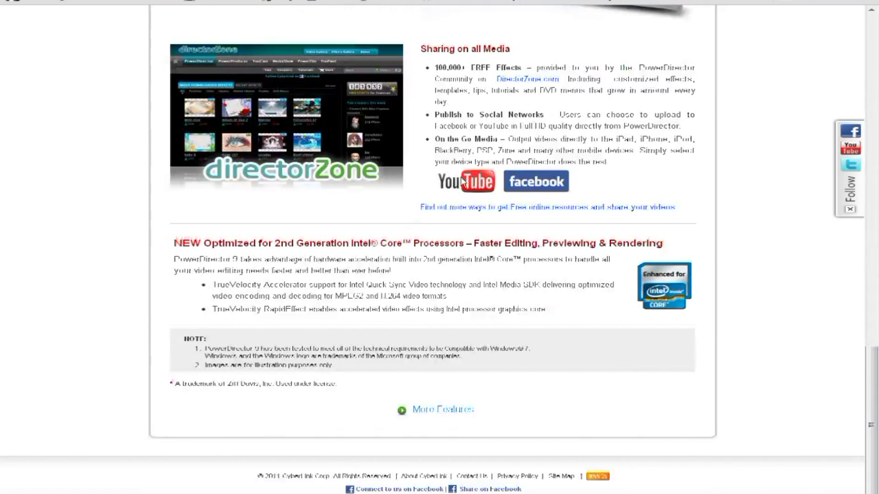
{"action": "scroll", "coordinate": [482, 203], "scroll_direction": "up", "scroll_amount": 5}
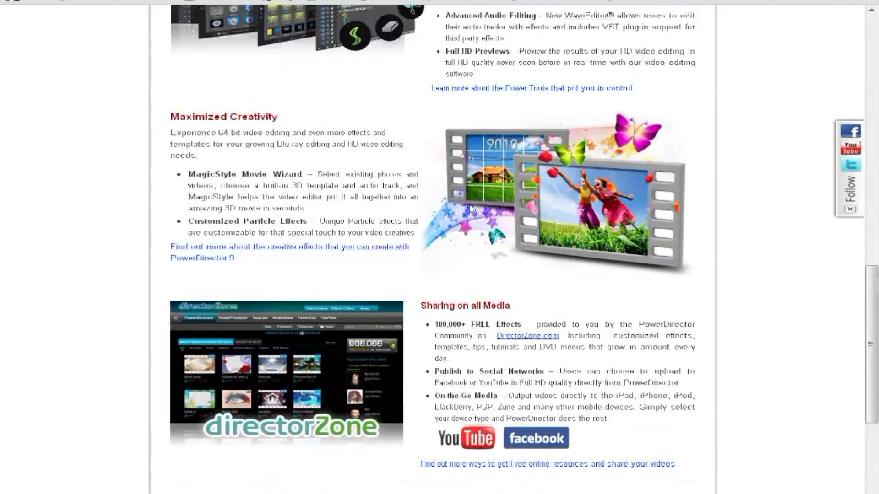
{"action": "scroll", "coordinate": [472, 210], "scroll_direction": "up", "scroll_amount": 10}
{"action": "scroll", "coordinate": [424, 225], "scroll_direction": "down", "scroll_amount": 2}
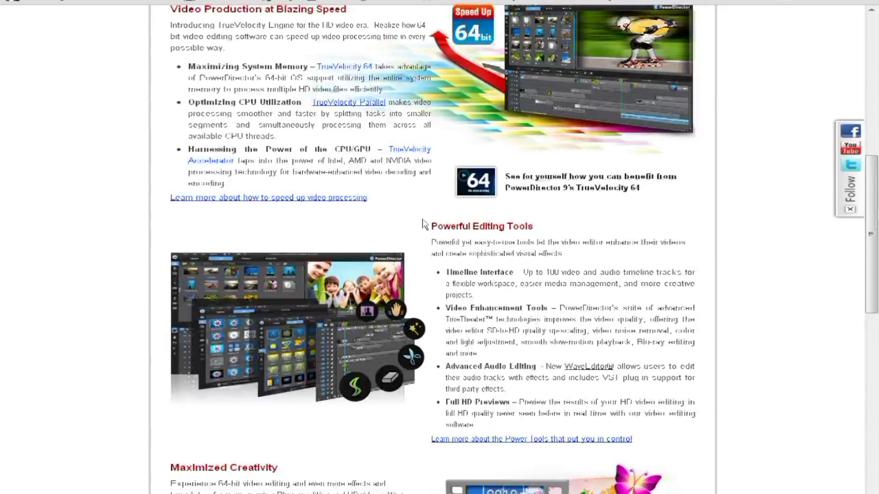
{"action": "scroll", "coordinate": [424, 222], "scroll_direction": "up", "scroll_amount": 10}
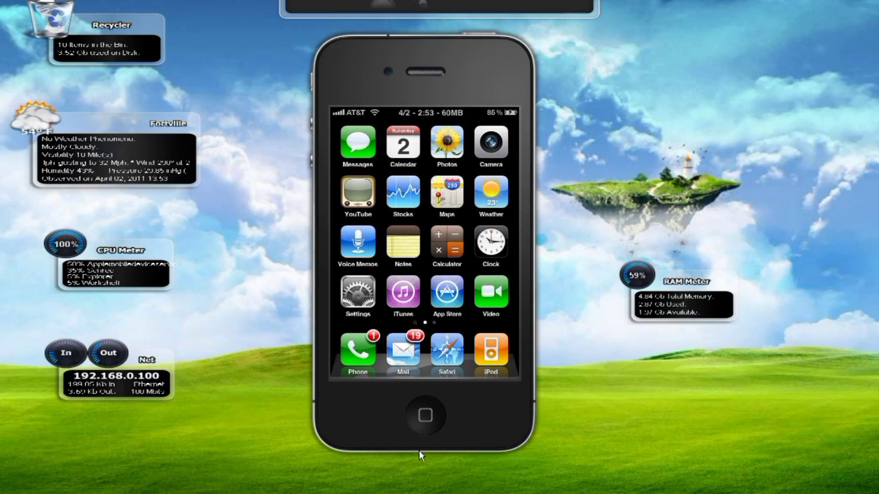
Restore the New Untitled Project window and switch the library to the Media Room
{"action": "mouse_move", "coordinate": [291, 491]}
{"action": "left_click", "coordinate": [291, 491]}
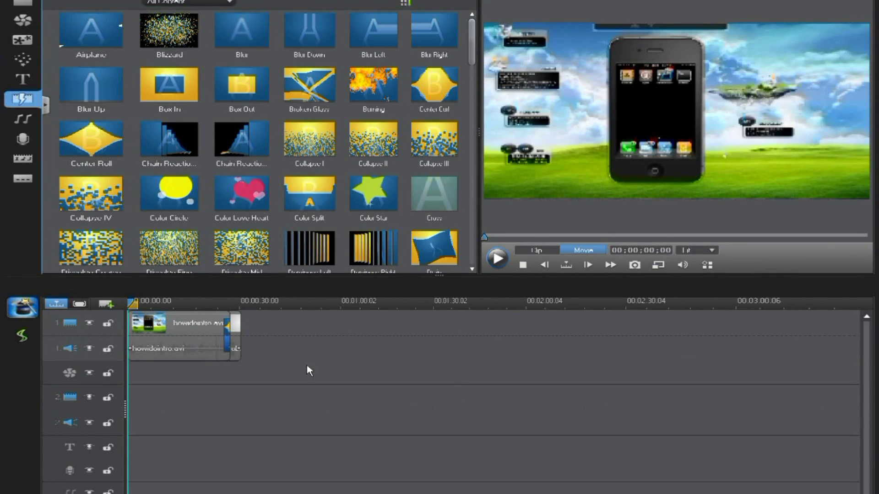
{"action": "left_click", "coordinate": [29, 2]}
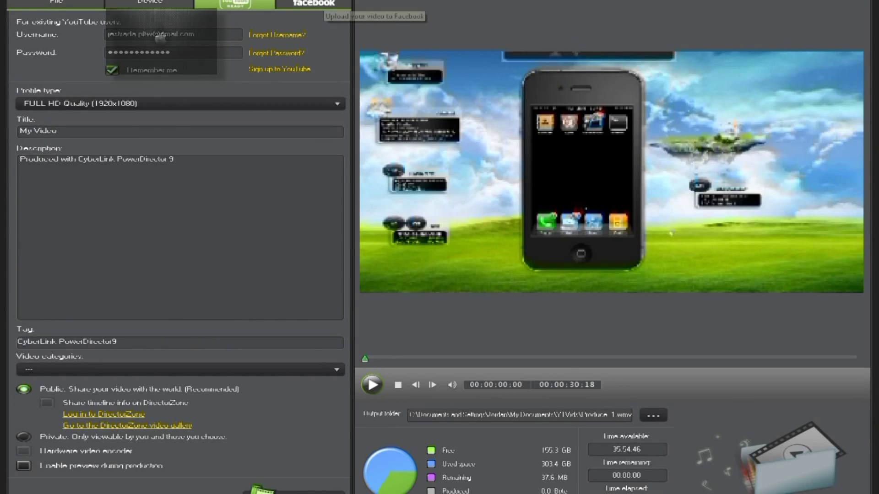
Keep FULL HD Quality (1920x1080) as the YouTube upload profile type
{"action": "left_click", "coordinate": [111, 106]}
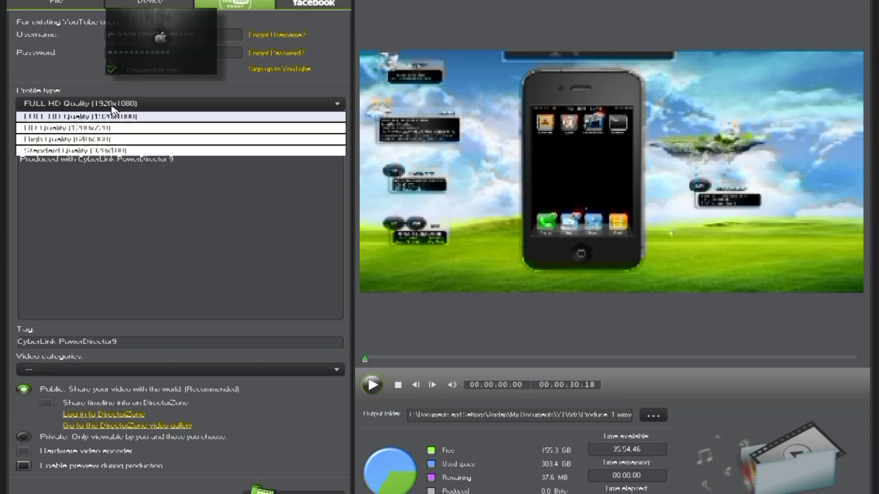
{"action": "left_click", "coordinate": [82, 118]}
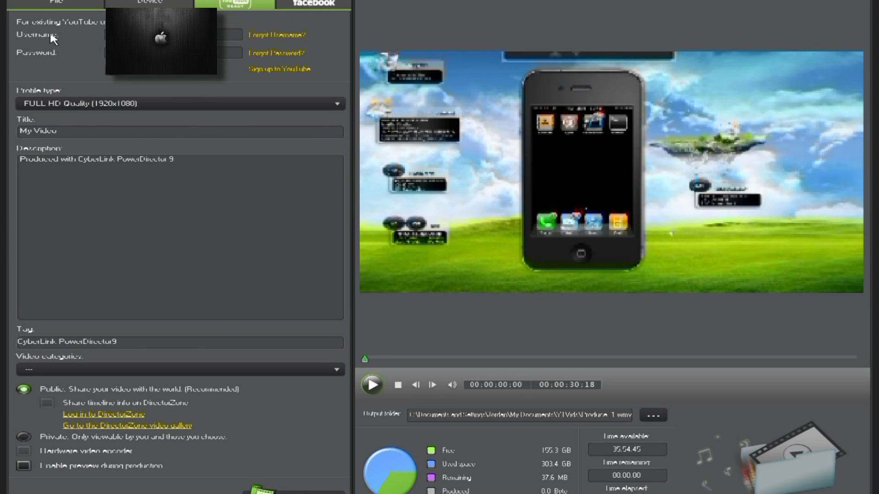
{"action": "left_click", "coordinate": [92, 108]}
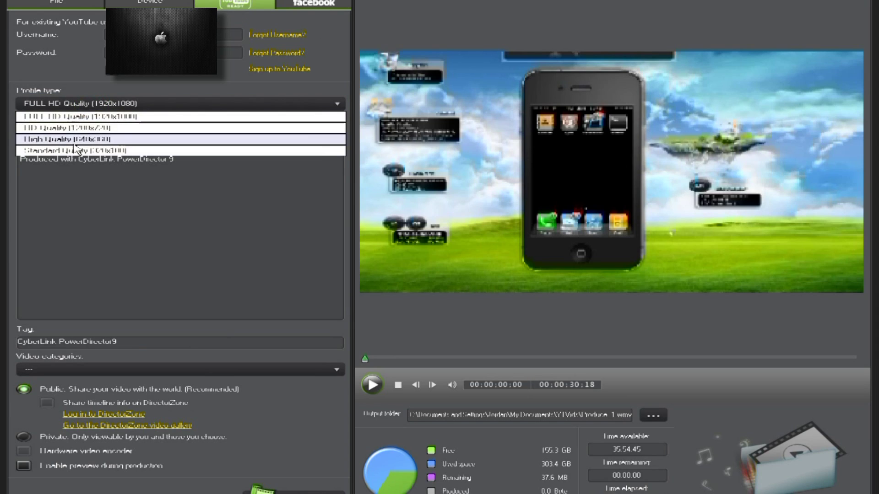
{"action": "left_click", "coordinate": [73, 119]}
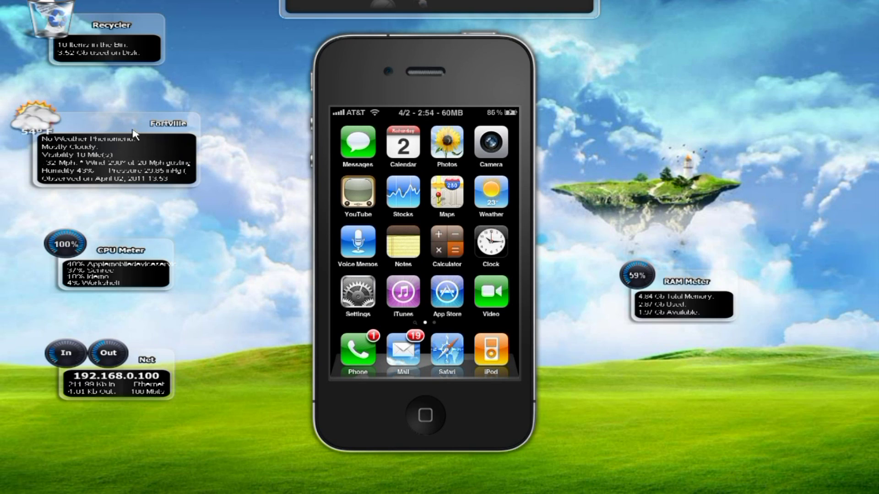
{"action": "left_click", "coordinate": [11, 135]}
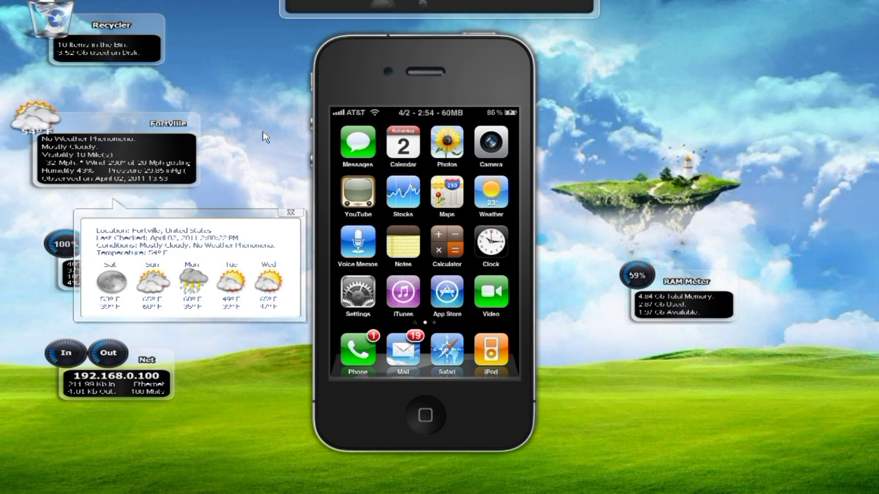
{"action": "left_click", "coordinate": [662, 205]}
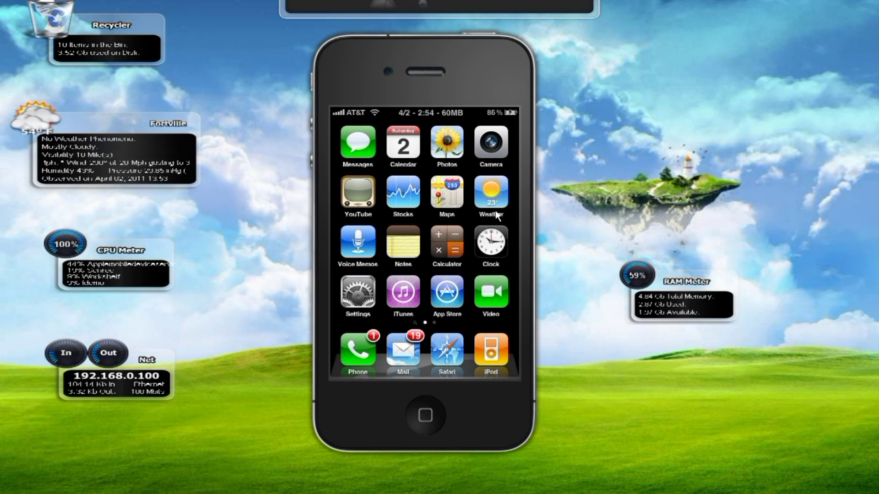